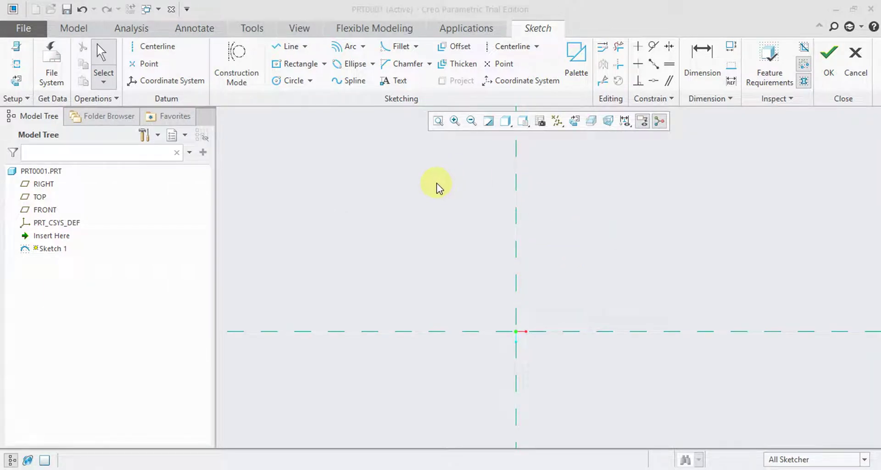
Check Creo's arc types, then enlarge the CK-12 Foundation conic sections image in Google Images
left_click(363, 46)
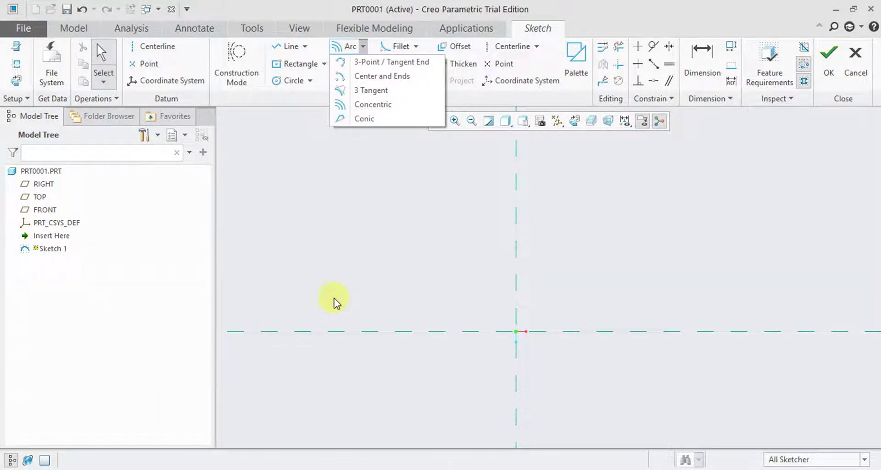
left_click(406, 210)
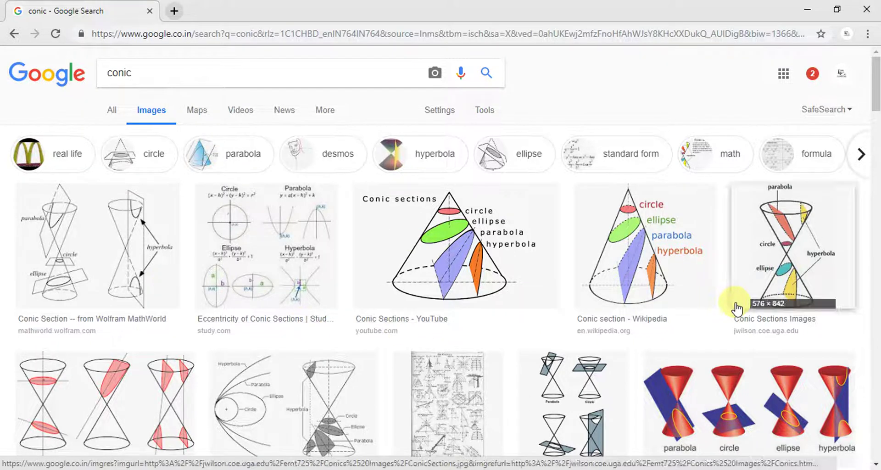
left_click(694, 410)
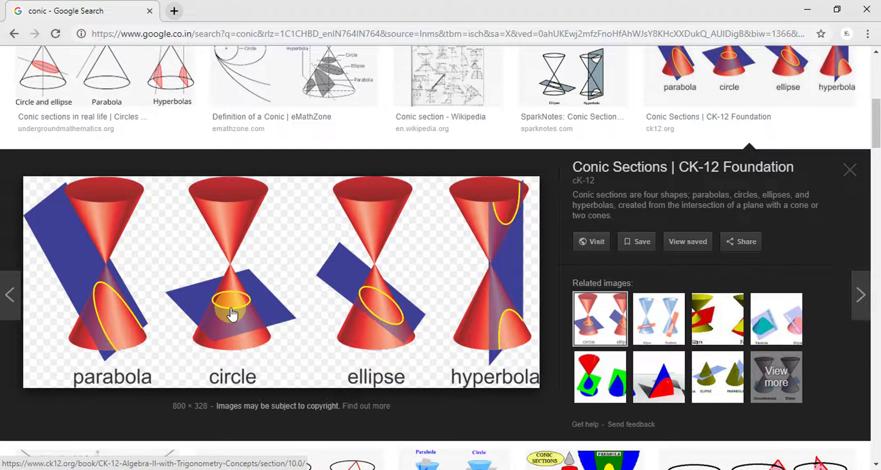
Preview the Conic Sections YouTube image, then the Study.com conic-equations chart
left_click(231, 312)
left_click(514, 233)
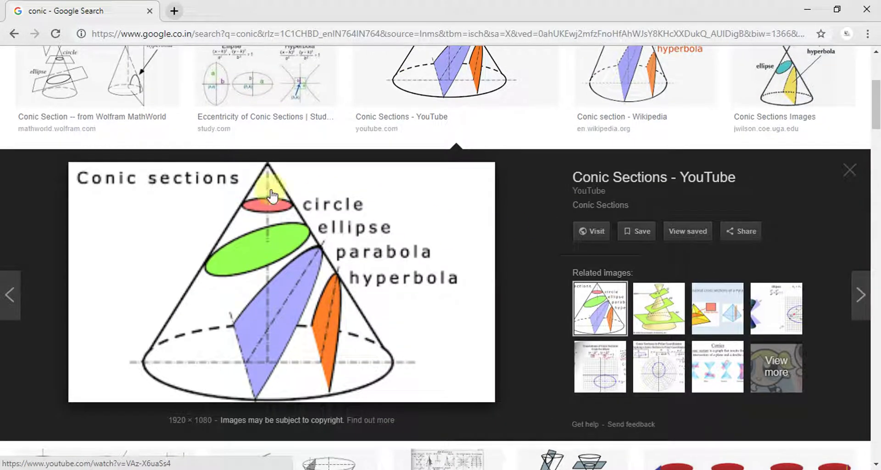
left_click(247, 99)
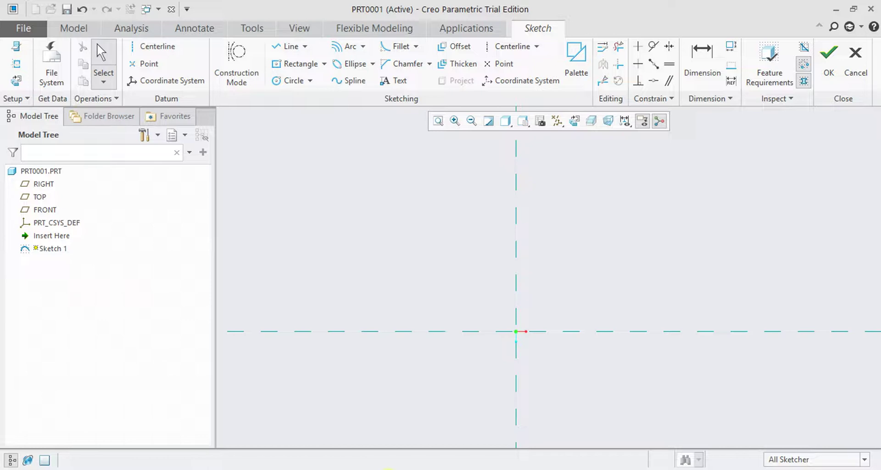
left_click(363, 46)
left_click(370, 118)
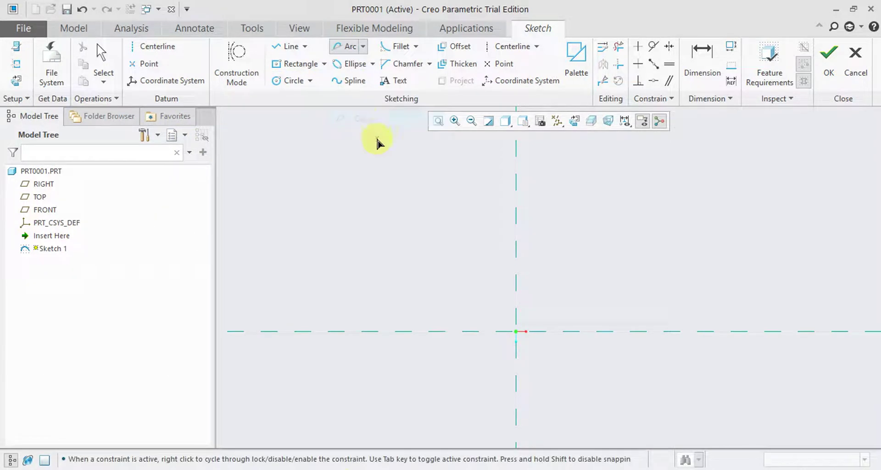
left_click(406, 331)
left_click(646, 330)
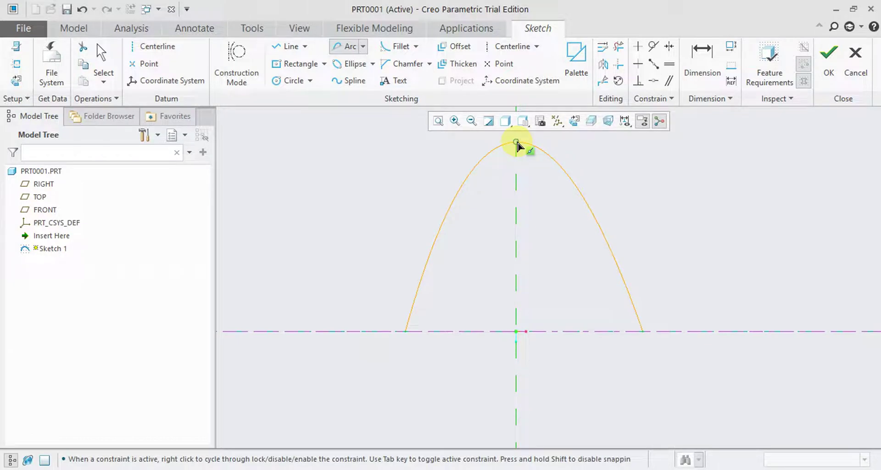
left_click(517, 143)
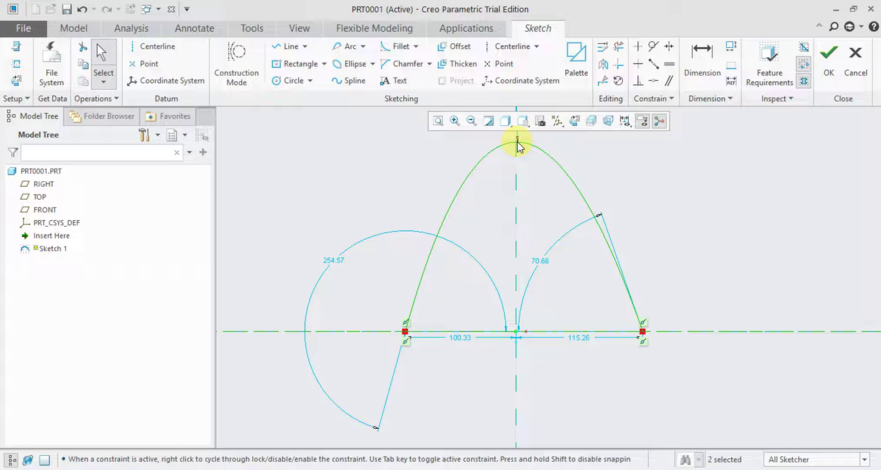
middle_click(517, 146)
left_click(552, 155)
key("Delete")
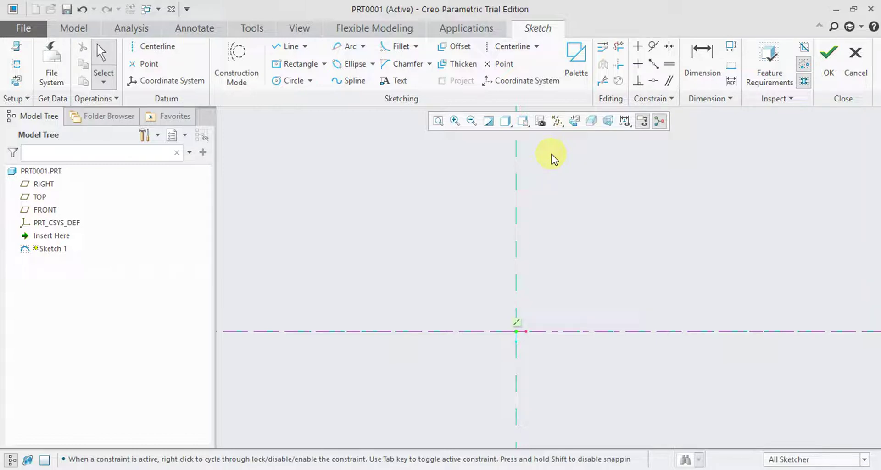
Draw a closed triangle with chained lines, base on the horizontal centerline and apex on the vertical one
left_click(306, 46)
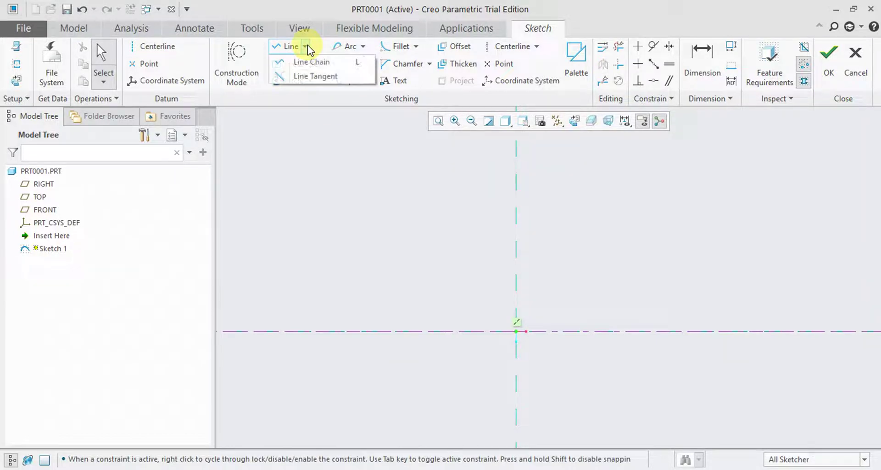
left_click(305, 63)
left_click(400, 331)
left_click(643, 331)
left_click(516, 154)
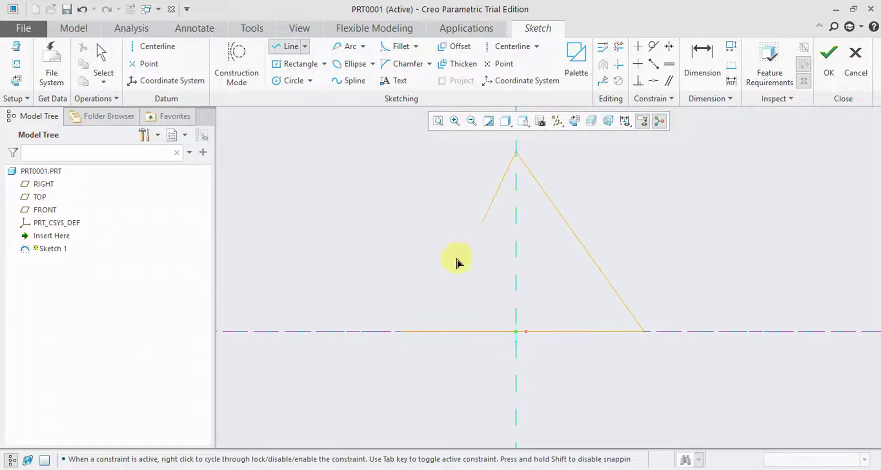
left_click(413, 339)
middle_click(413, 340)
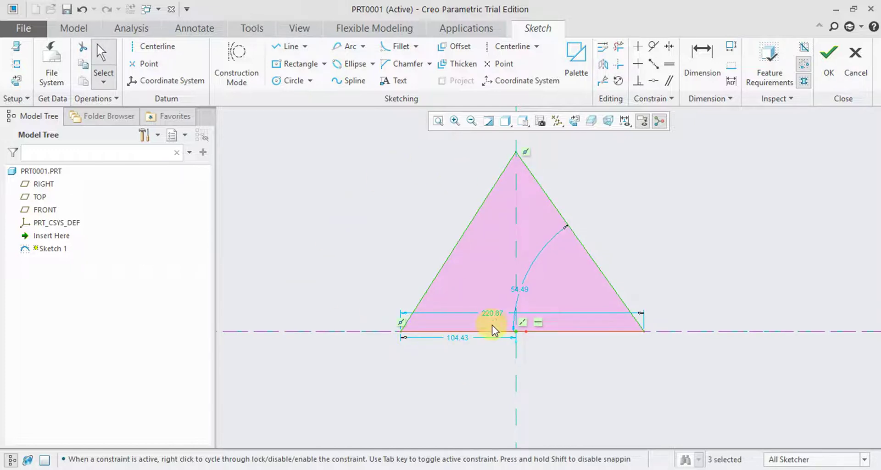
Set the triangle's base to 200, half-base to 100 and base angle to 60°
left_click_drag(496, 314, 491, 372)
double_click(491, 372)
type("200")
key("Return")
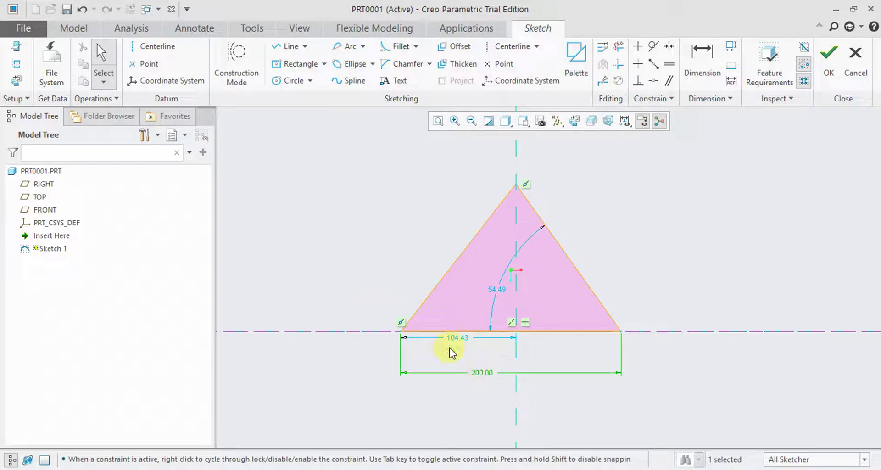
double_click(459, 340)
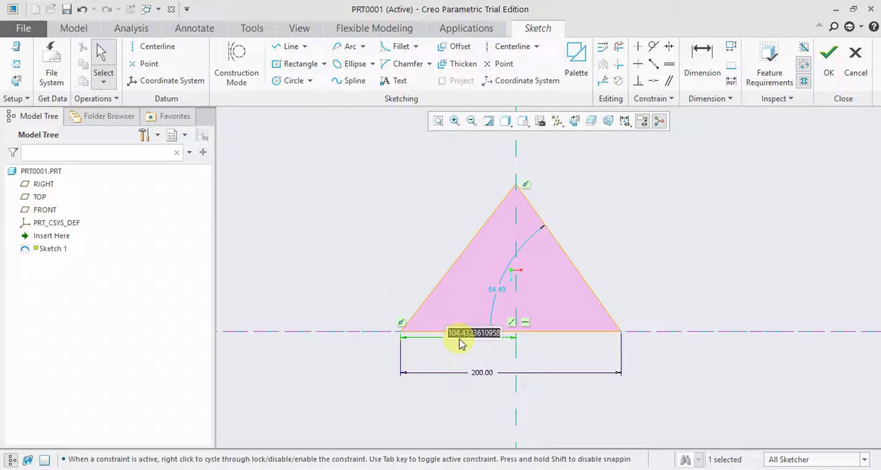
type("100")
key("Return")
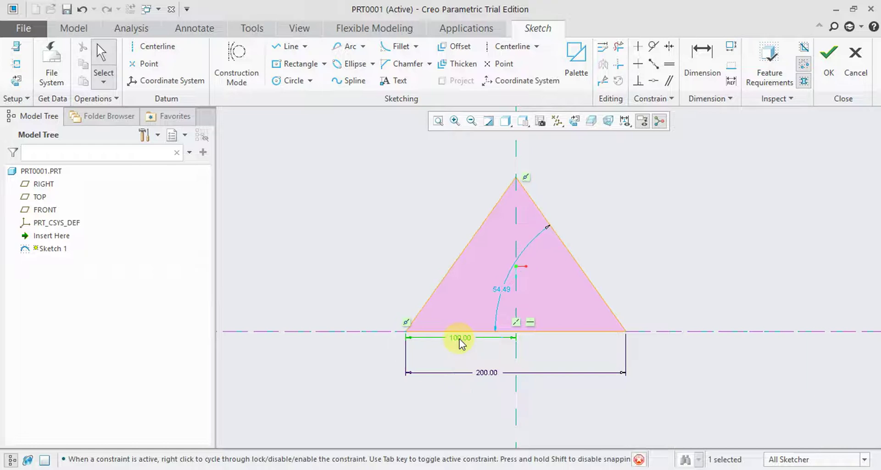
left_click(504, 297)
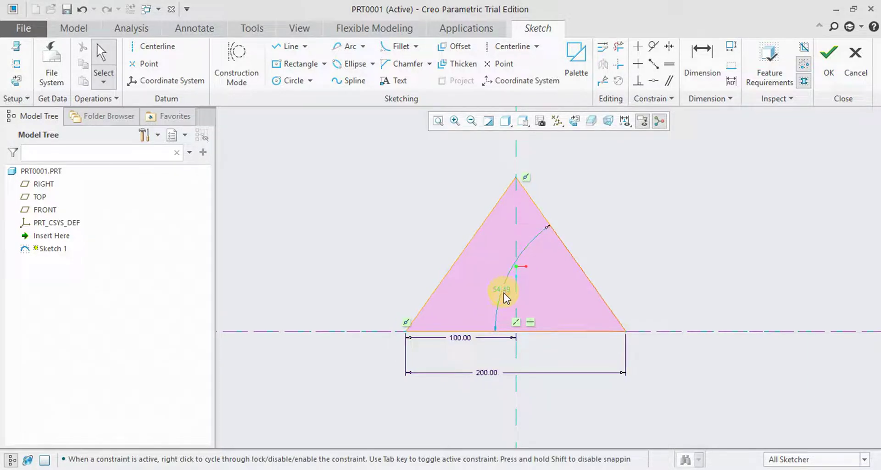
double_click(505, 288)
type("60")
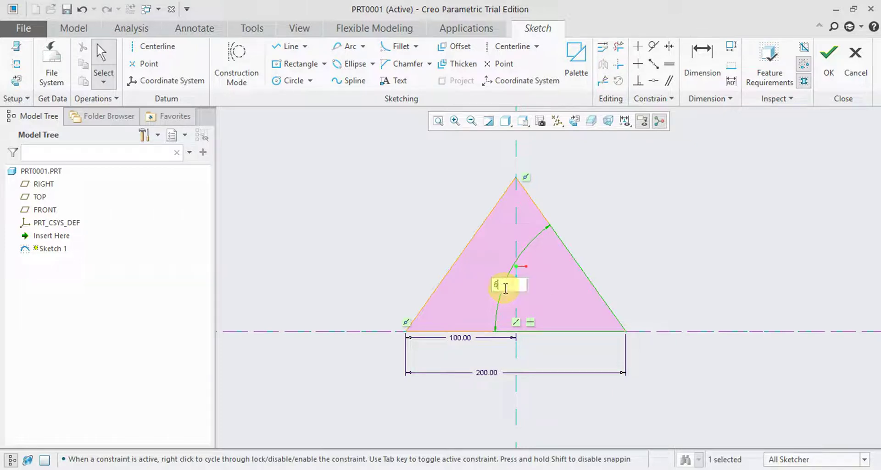
key("Return")
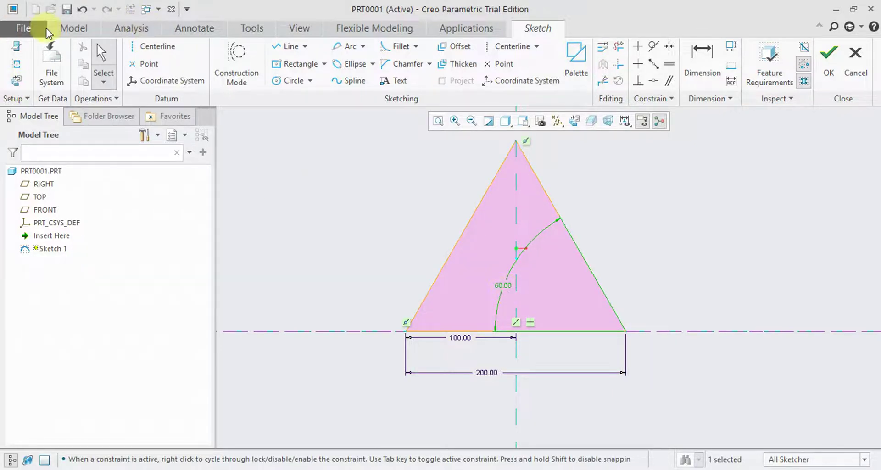
Undo the conflicting 200 side-length dimension on the right side, then zoom to fit the triangle
left_click(702, 64)
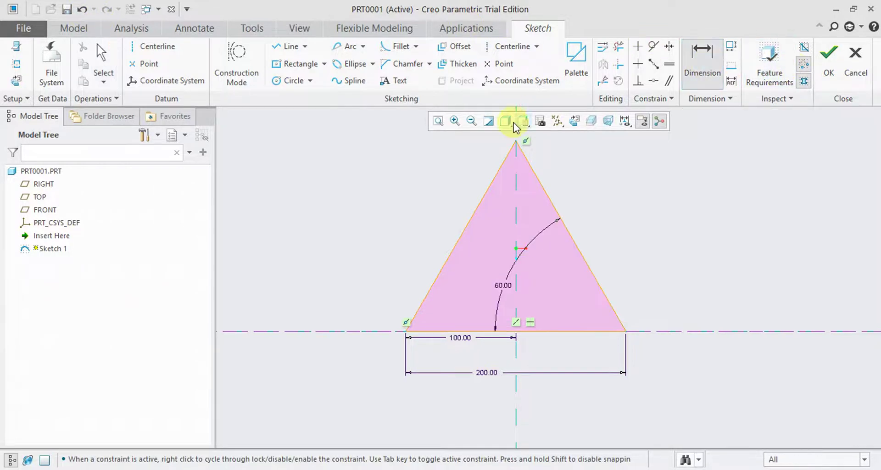
left_click(527, 158)
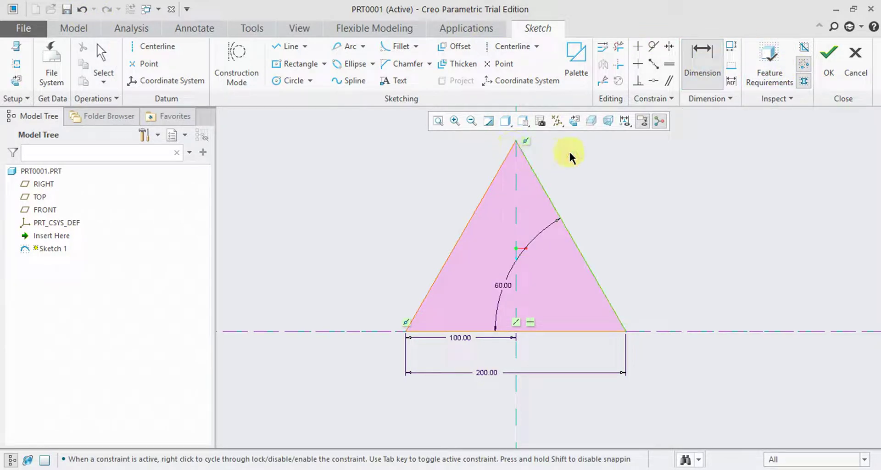
middle_click(595, 166)
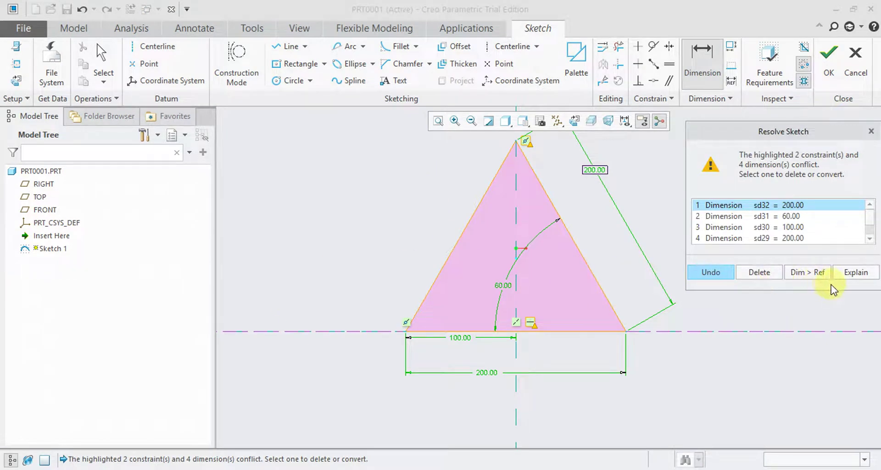
left_click(870, 131)
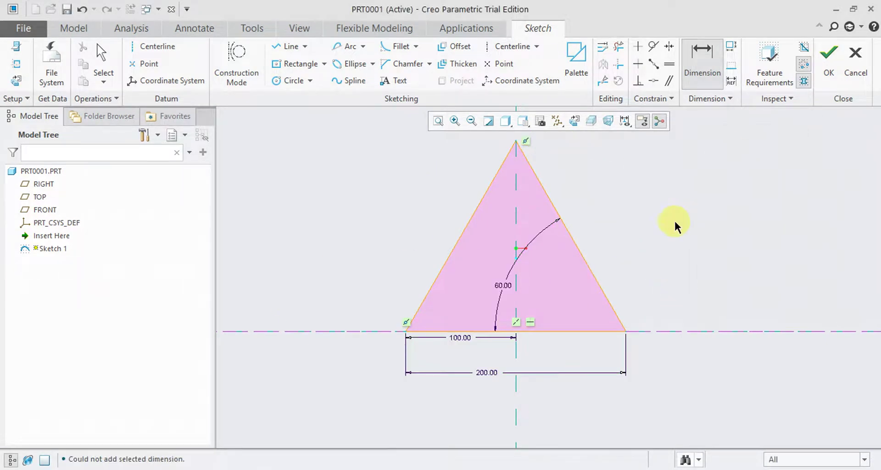
scroll(610, 373, "down", 1)
scroll(615, 367, "down", 2)
scroll(675, 359, "up", 2)
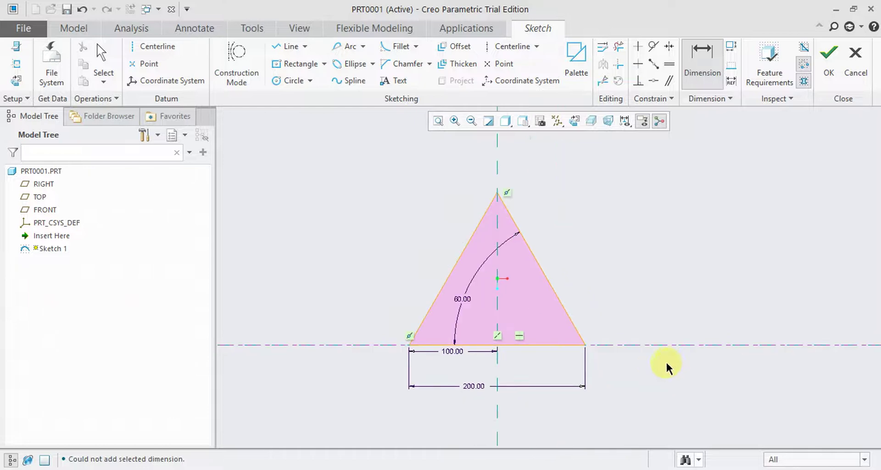
scroll(661, 358, "down", 1)
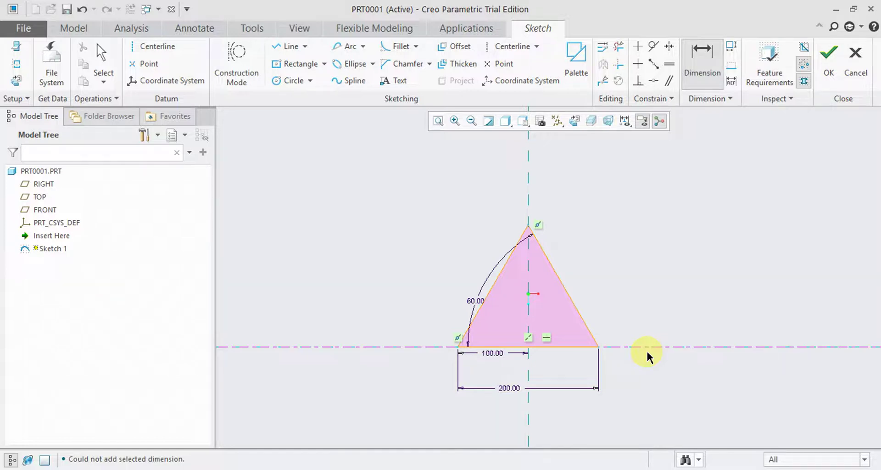
scroll(549, 402, "up", 1)
scroll(633, 338, "down", 1)
scroll(610, 347, "up", 1)
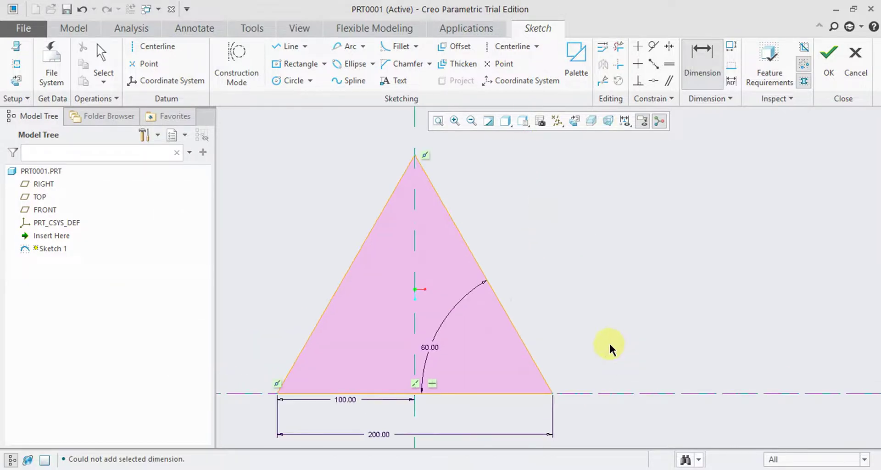
scroll(478, 335, "down", 1)
scroll(458, 339, "down", 1)
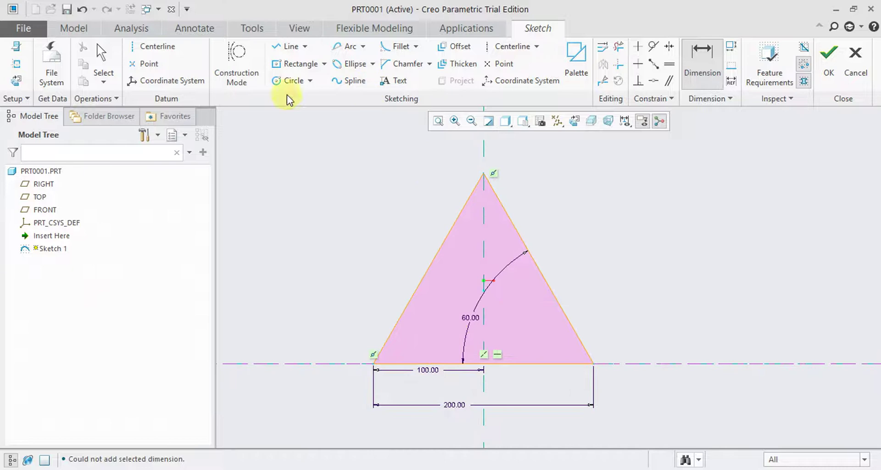
Draw a conic arc between the triangle's base corners with its shoulder at the apex
left_click(346, 48)
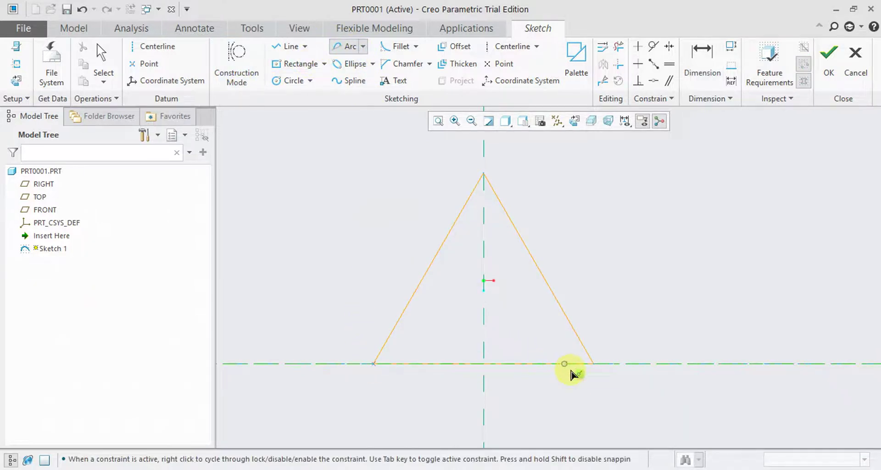
left_click(594, 364)
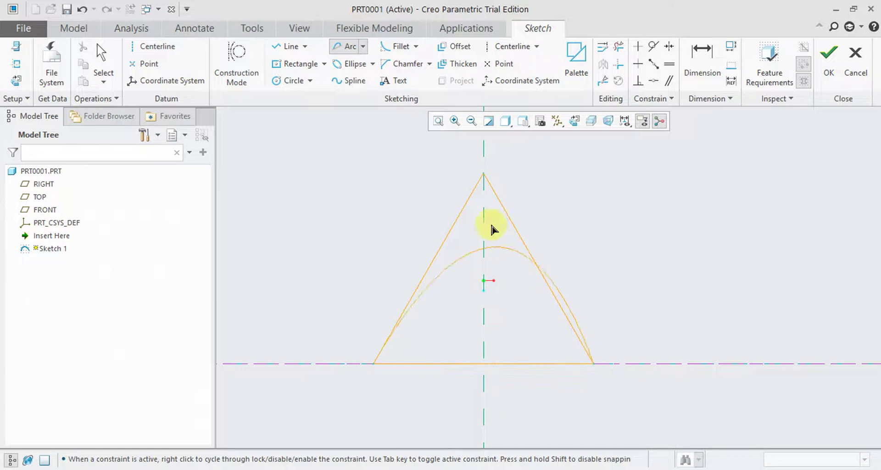
left_click(482, 173)
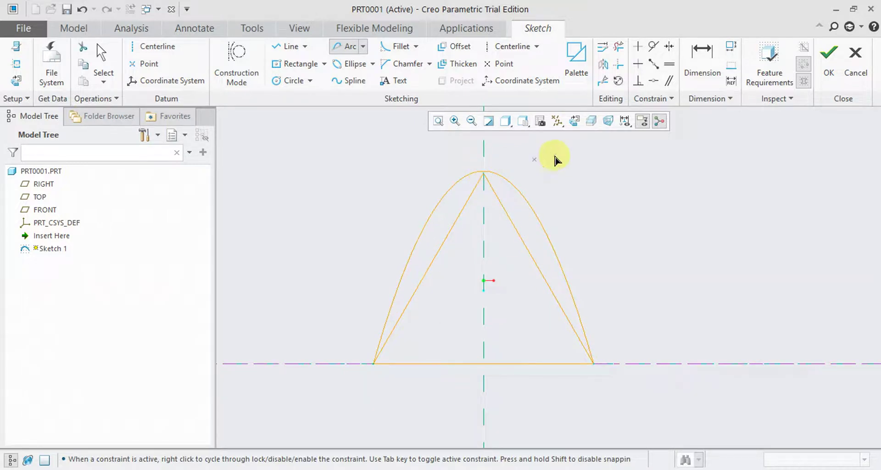
middle_click(558, 157)
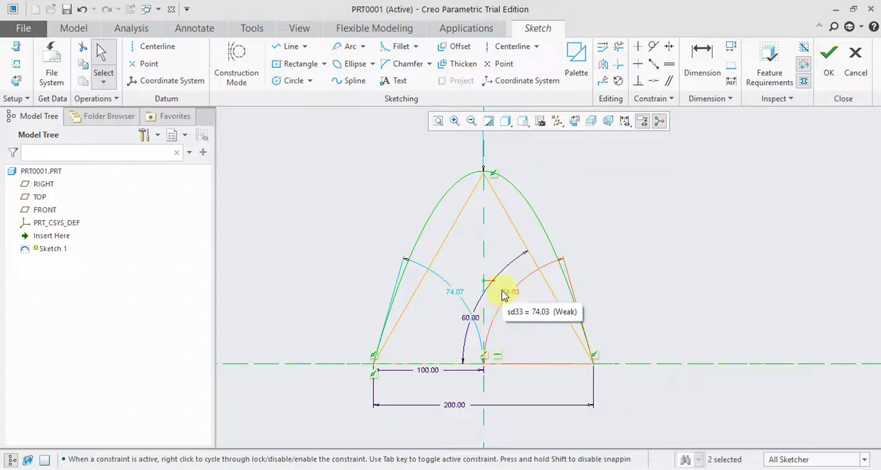
scroll(528, 172, "down", 2)
scroll(428, 177, "down", 2)
scroll(521, 186, "down", 2)
scroll(521, 186, "down", 3)
scroll(465, 174, "down", 1)
scroll(466, 175, "down", 1)
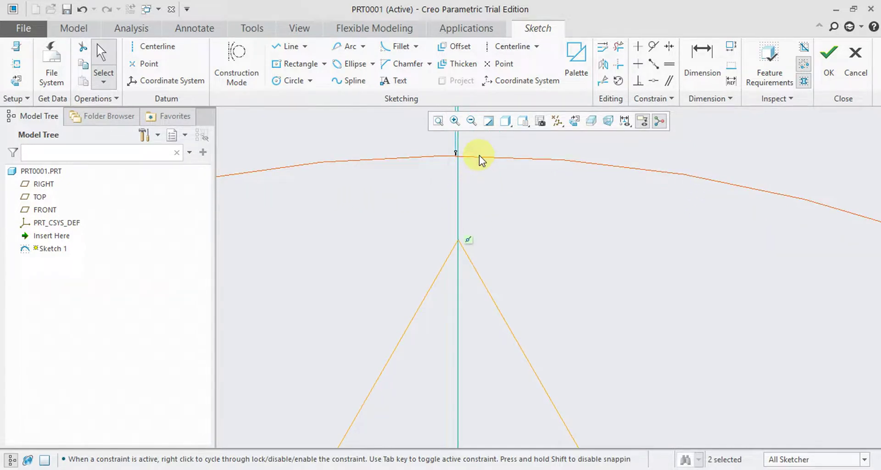
Constrain the conic arc tangent to the triangle's side line at the apex
left_click(479, 156)
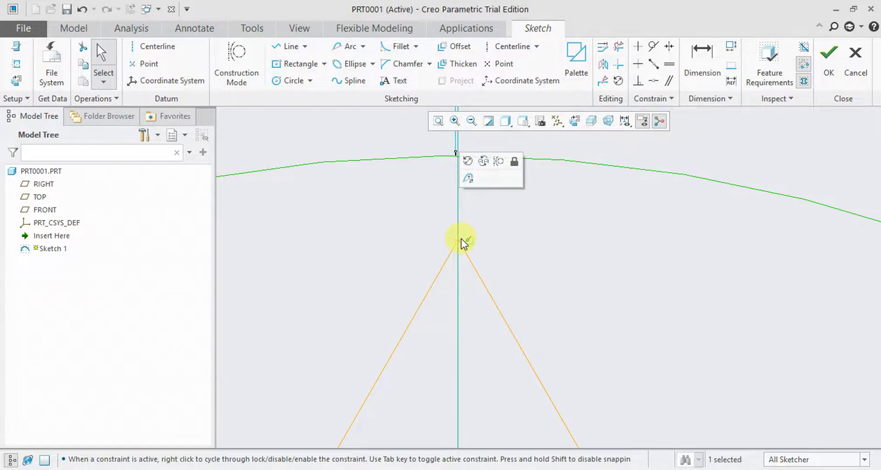
left_click(459, 244)
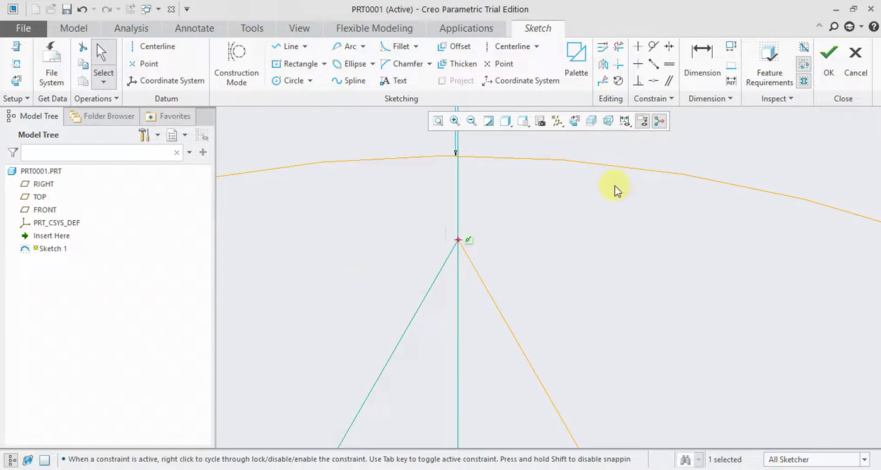
left_click(611, 200)
left_click(653, 46)
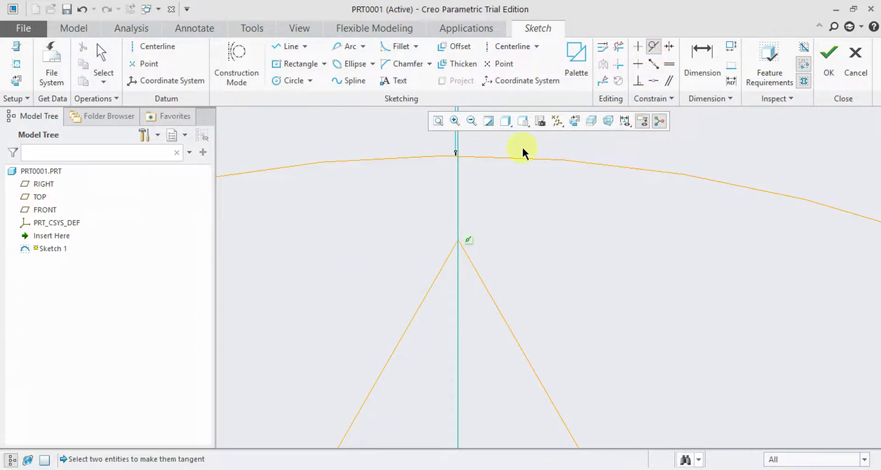
left_click(474, 156)
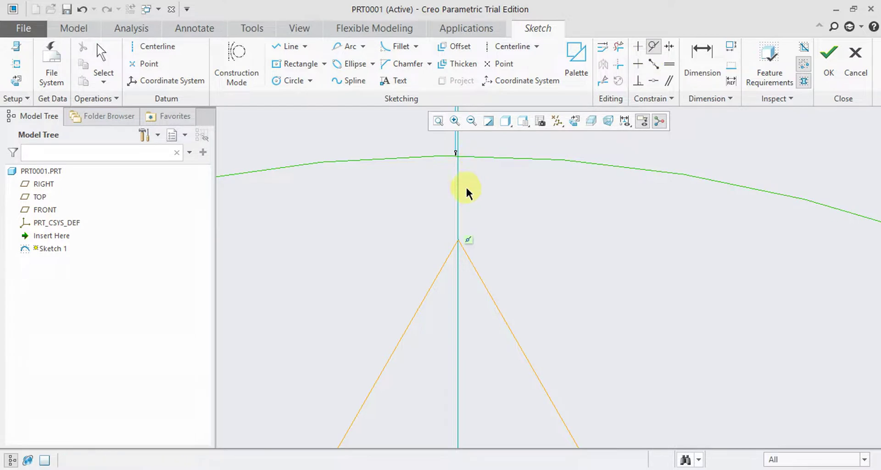
left_click(459, 239)
scroll(587, 192, "up", 3)
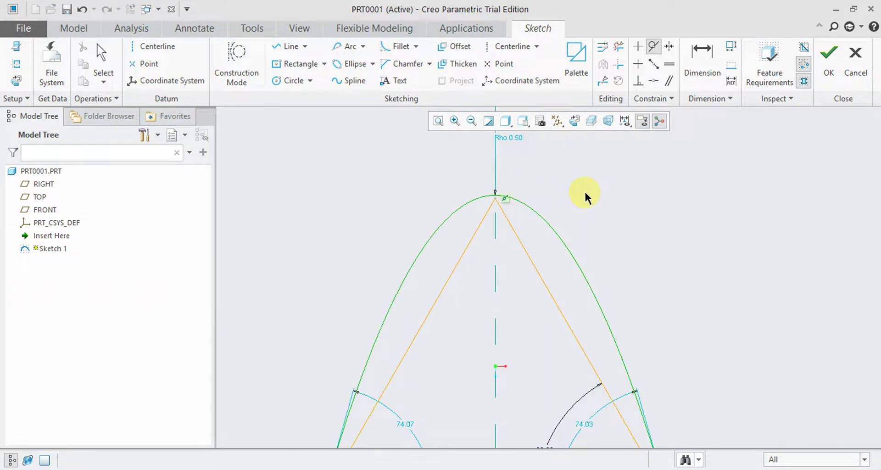
middle_click(584, 190)
Zoom in and out to inspect the tangent conic arc at the apex
scroll(510, 290, "up", 2)
scroll(511, 290, "down", 3)
scroll(509, 293, "down", 1)
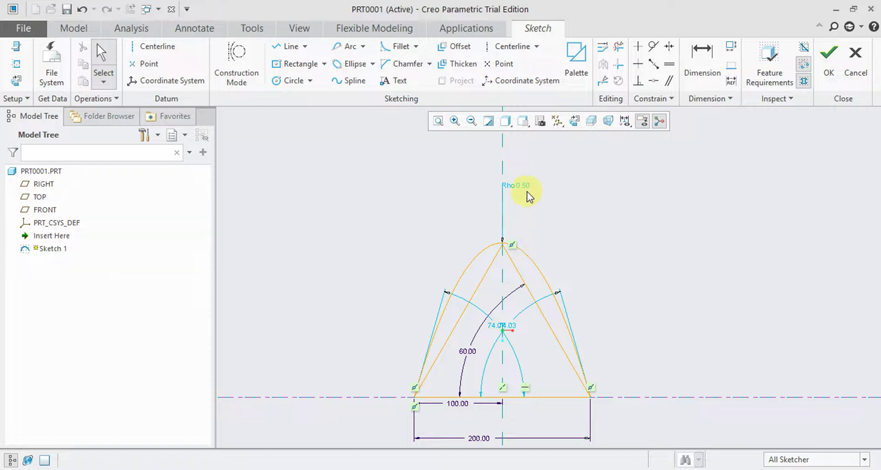
scroll(535, 166, "down", 2)
scroll(536, 156, "up", 4)
scroll(502, 292, "up", 1)
scroll(470, 303, "down", 1)
scroll(458, 307, "down", 2)
scroll(454, 339, "down", 2)
scroll(448, 373, "up", 3)
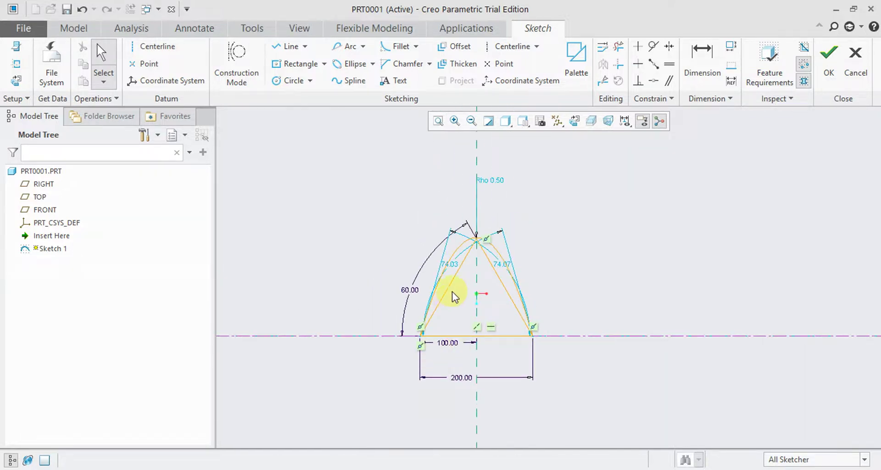
scroll(452, 291, "up", 3)
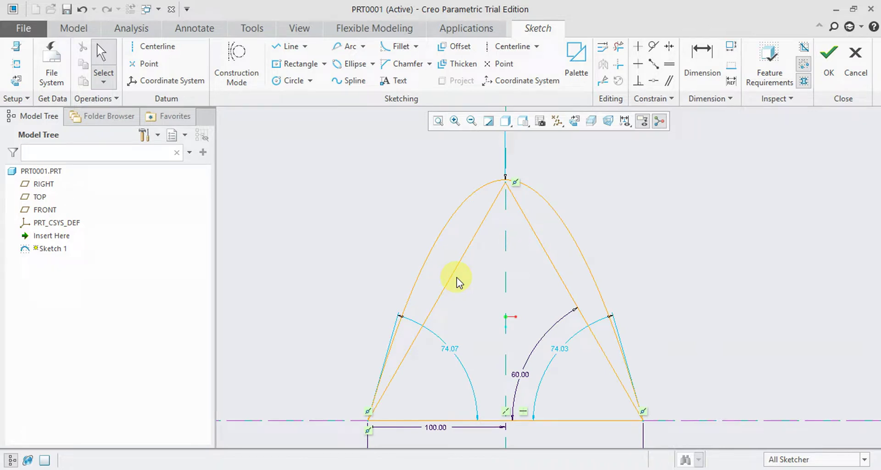
left_click(103, 457)
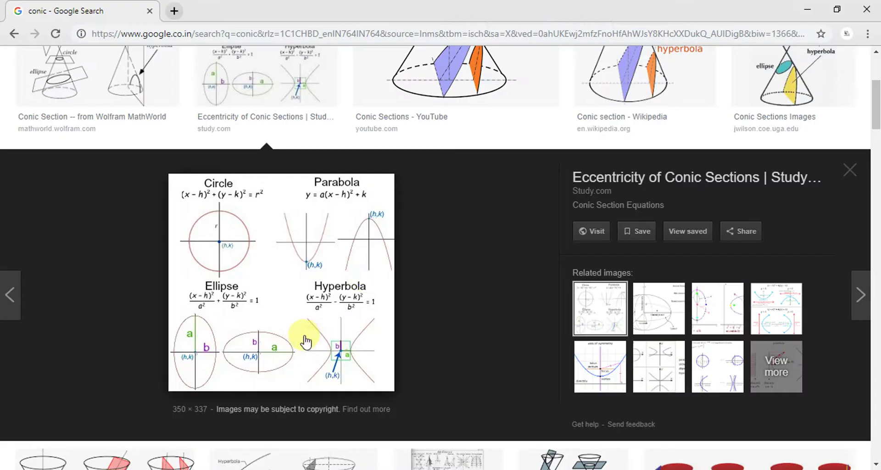